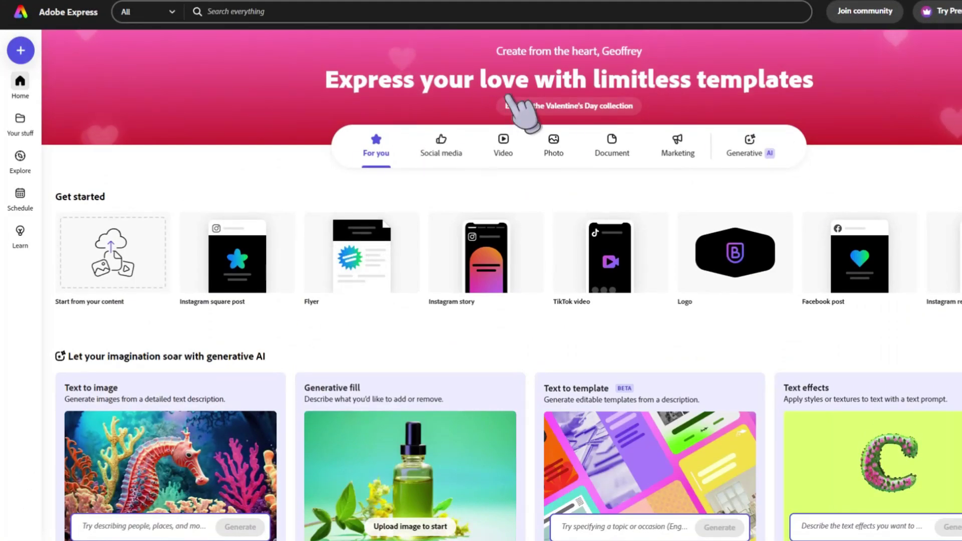
# - Choose the Robot character in Animate from audio and show its background choices
pyautogui.scroll(-8, 451, 200)
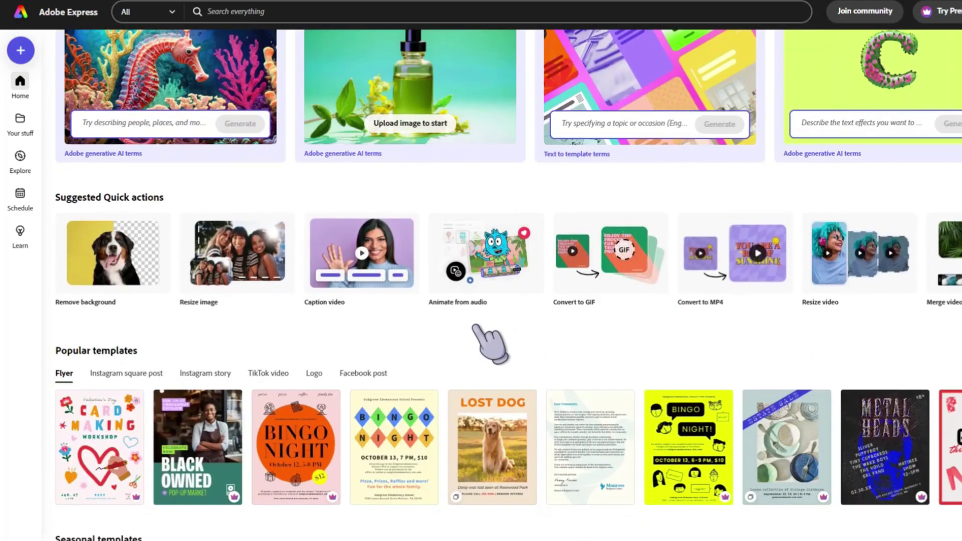
pyautogui.click(489, 278)
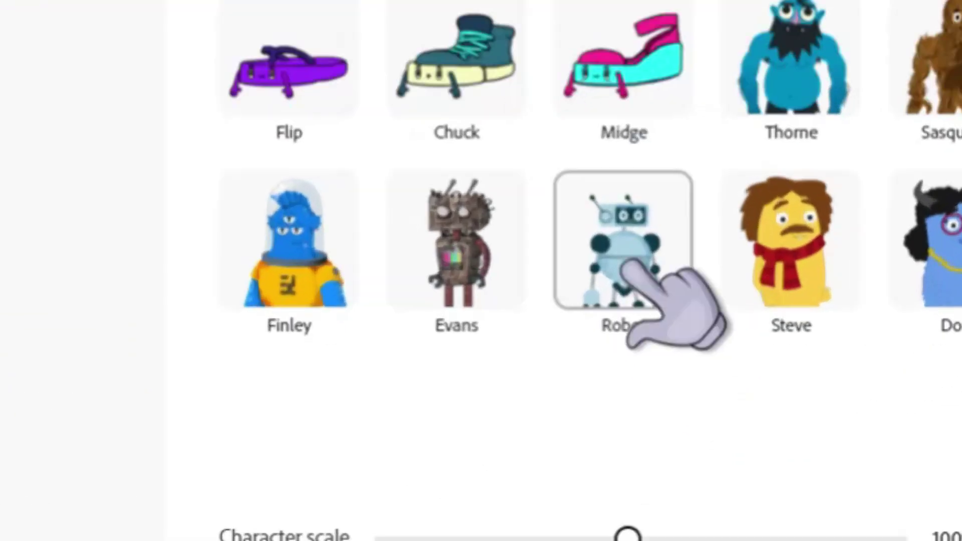
pyautogui.click(624, 263)
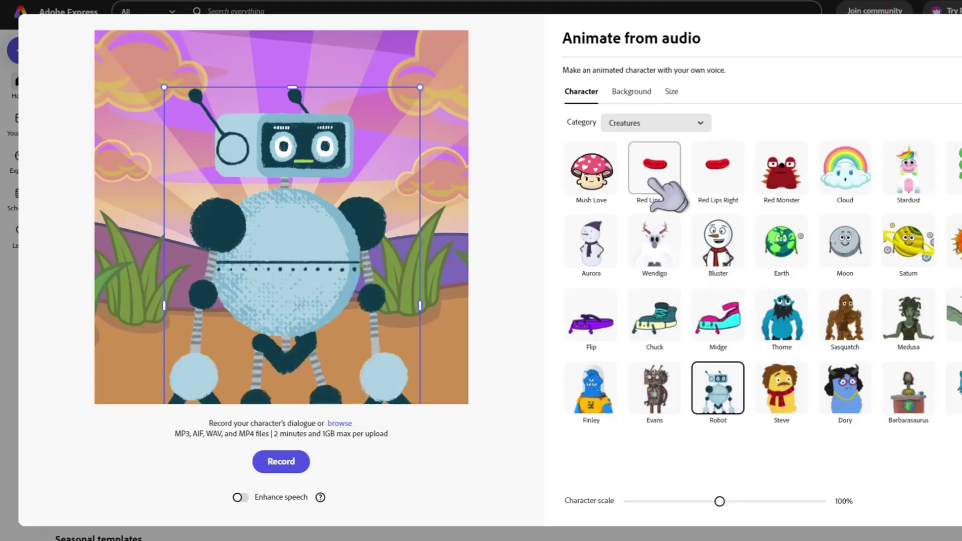
pyautogui.click(626, 91)
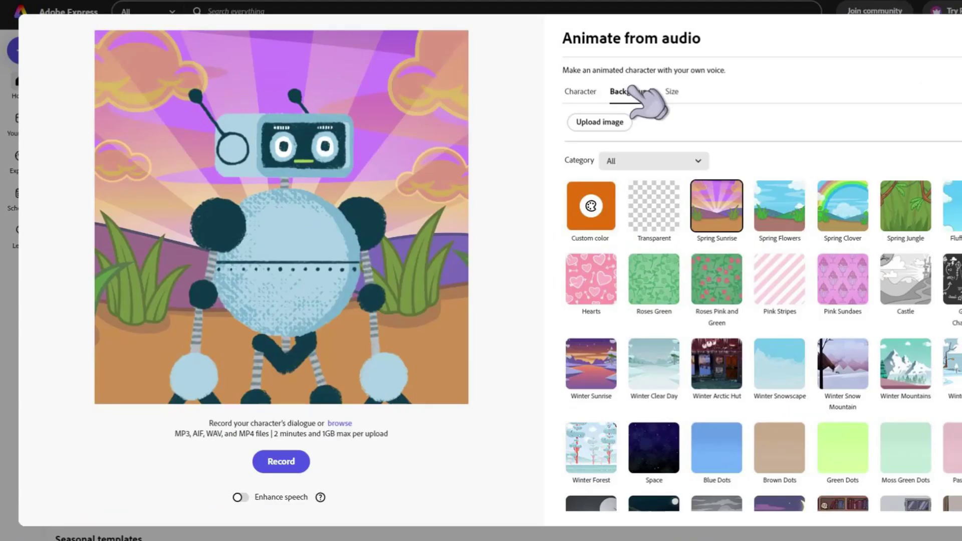
# - Give the Robot a custom-colour background at YouTube Landscape 16:9 size, then start an audio upload
pyautogui.click(594, 223)
pyautogui.click(670, 92)
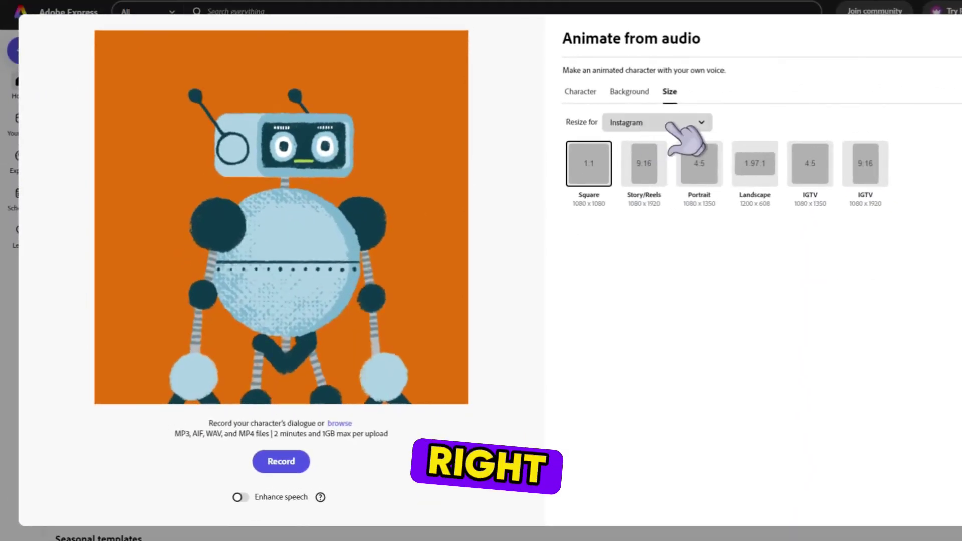
pyautogui.click(674, 125)
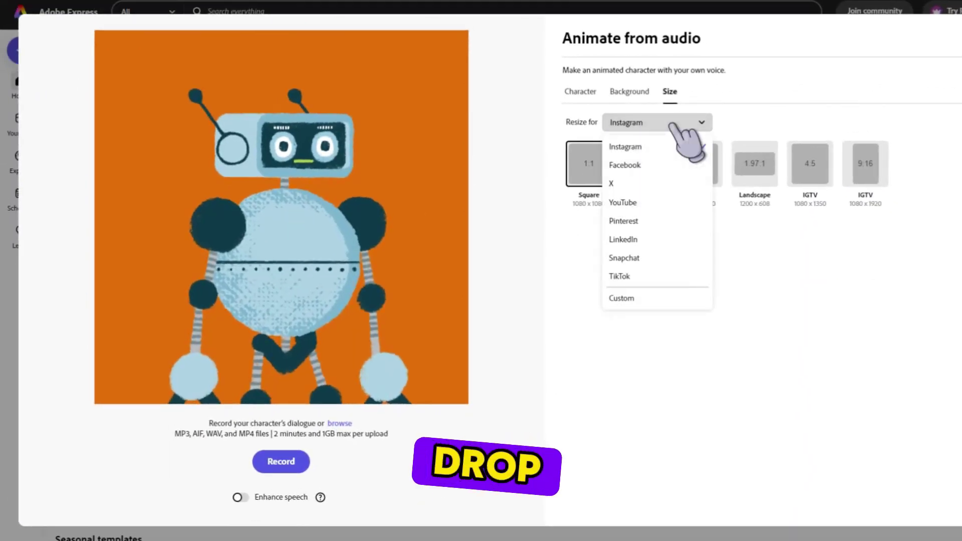
pyautogui.click(634, 204)
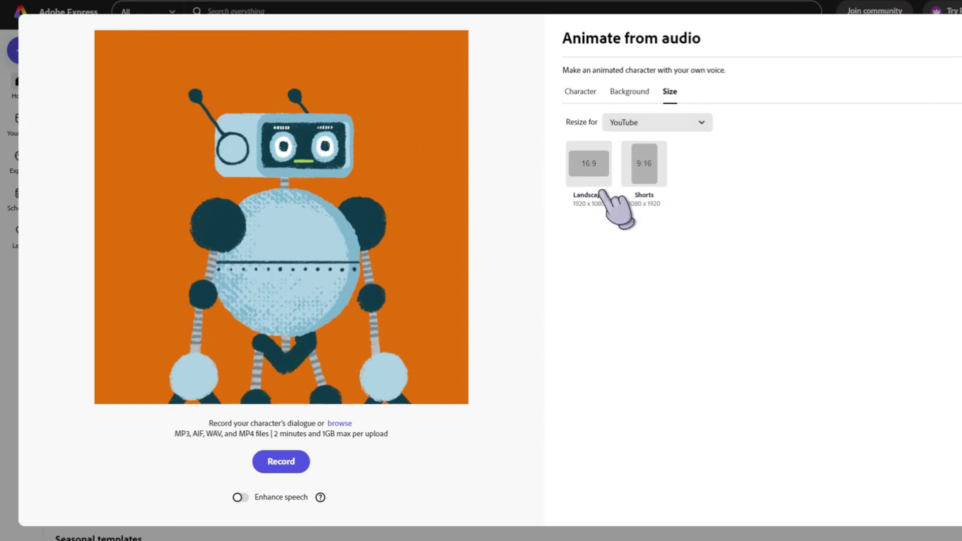
pyautogui.click(596, 165)
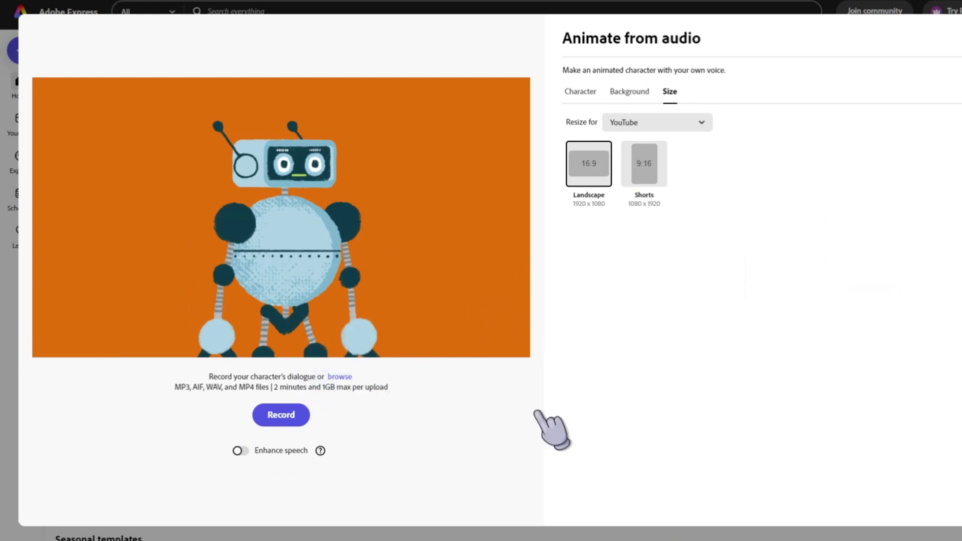
pyautogui.click(340, 377)
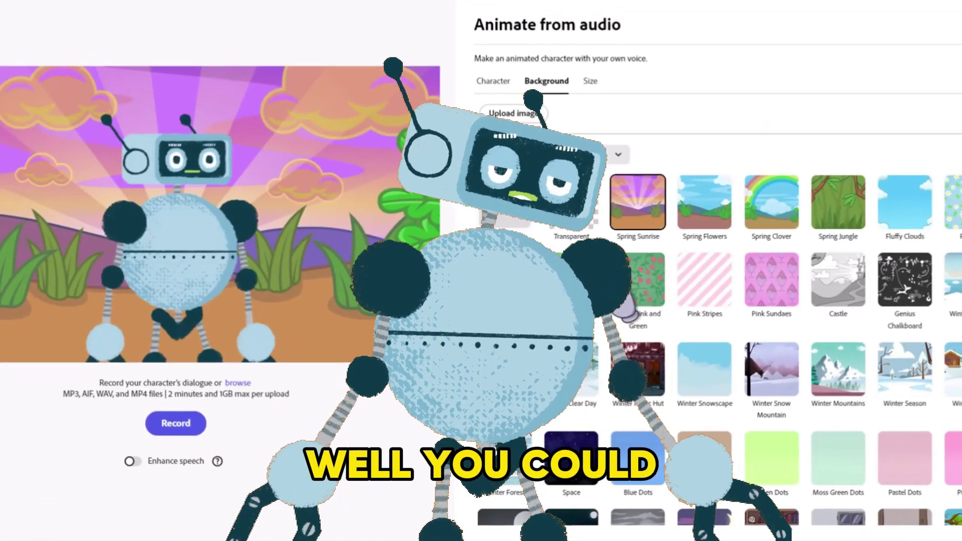
# - Scroll up and down through the background thumbnails
pyautogui.scroll(-10, 736, 279)
pyautogui.scroll(8, 810, 430)
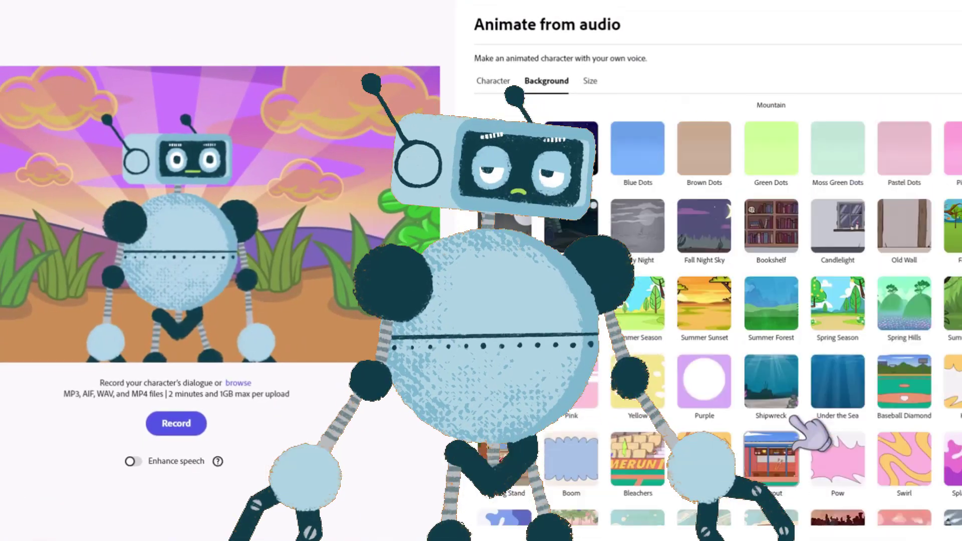
pyautogui.scroll(-5, 792, 418)
pyautogui.scroll(5, 794, 398)
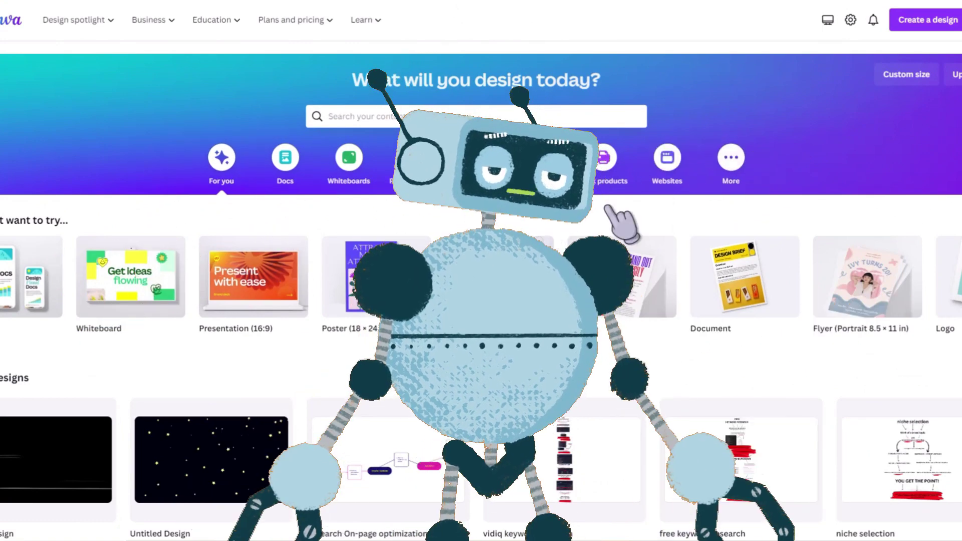
# - Create a new blank 16:9 presentation in Canva
pyautogui.click(919, 20)
pyautogui.scroll(-10, 897, 125)
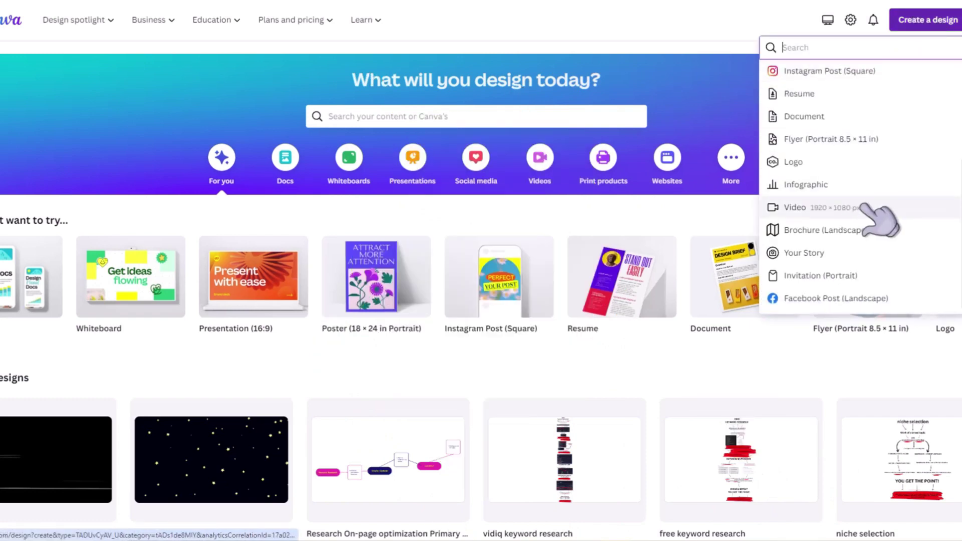
pyautogui.scroll(10, 802, 181)
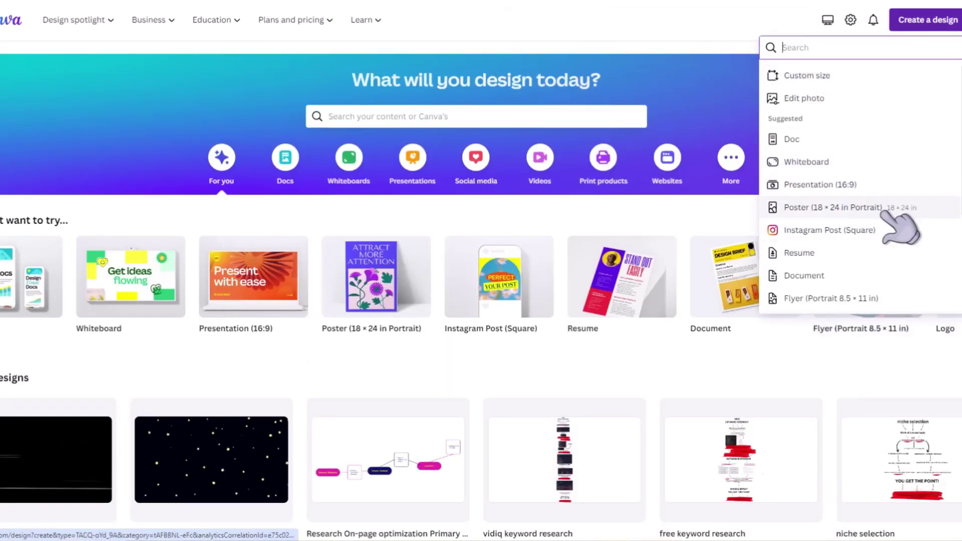
pyautogui.moveTo(456, 293)
pyautogui.click(323, 103)
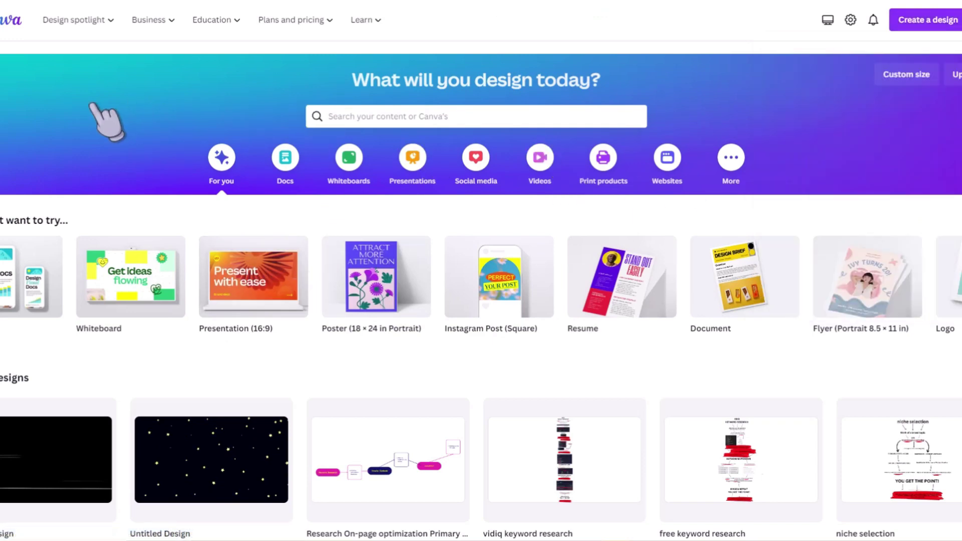
pyautogui.click(253, 283)
# - Search Elements videos for 'cartoon backgrounds' and set the meadow video as the page background
pyautogui.click(20, 92)
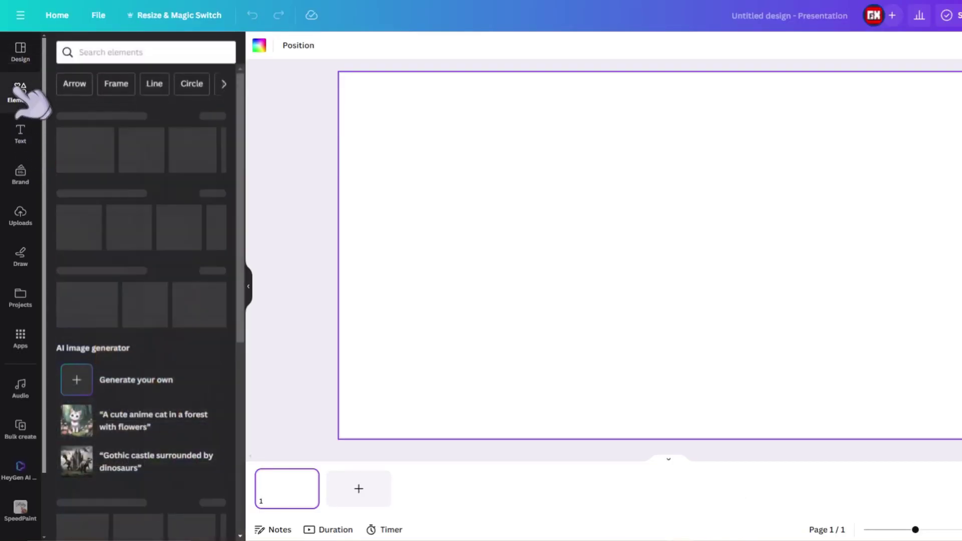
pyautogui.click(102, 54)
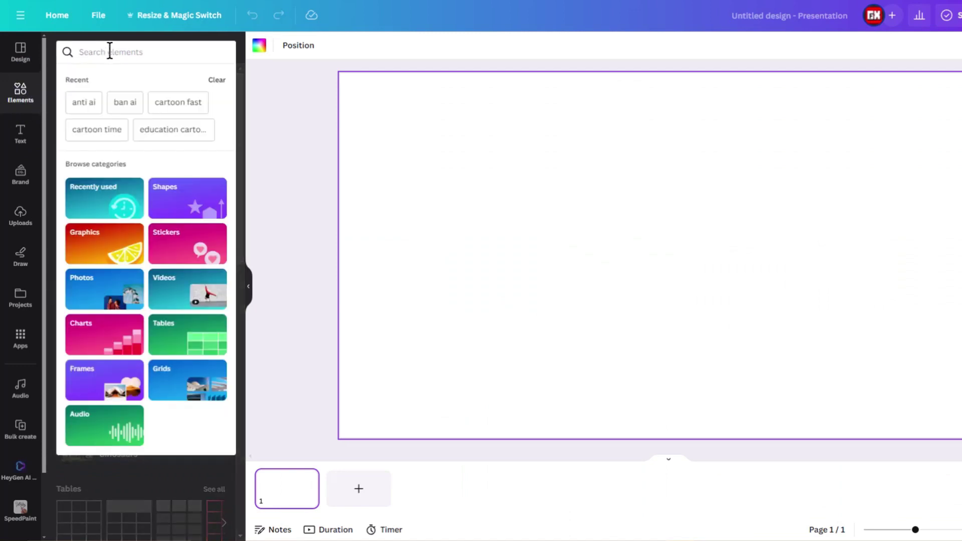
pyautogui.write('cartoon backgrounds')
pyautogui.press('Return')
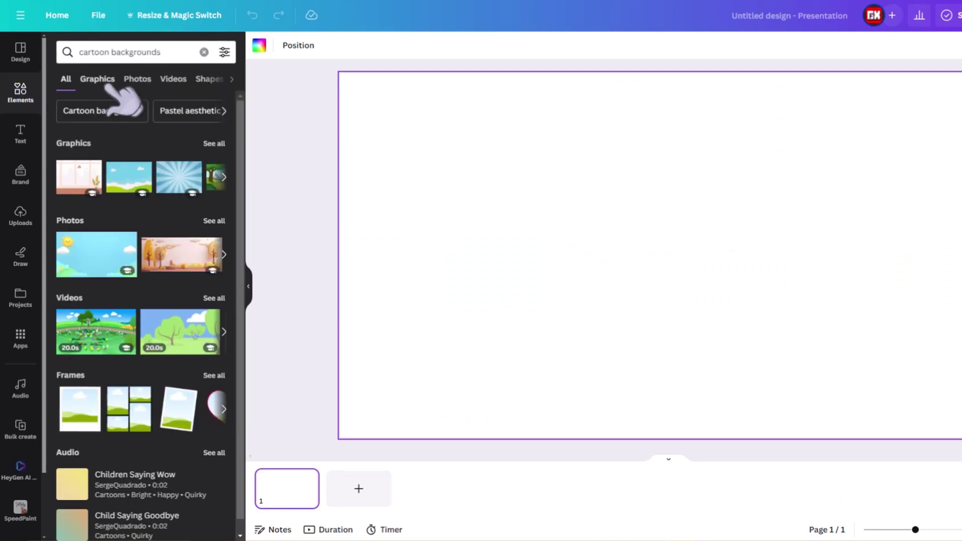
pyautogui.click(178, 79)
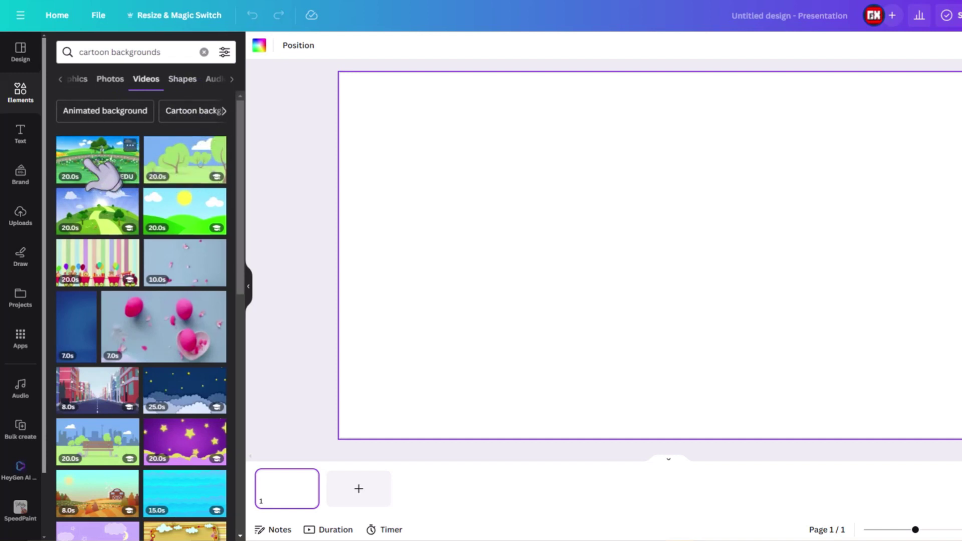
pyautogui.click(172, 155)
pyautogui.rightClick(632, 254)
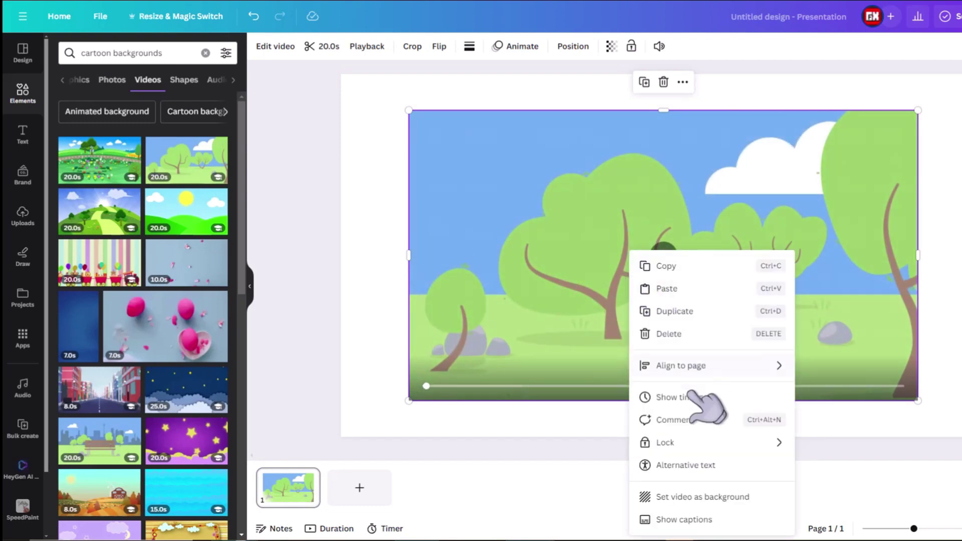
pyautogui.click(689, 498)
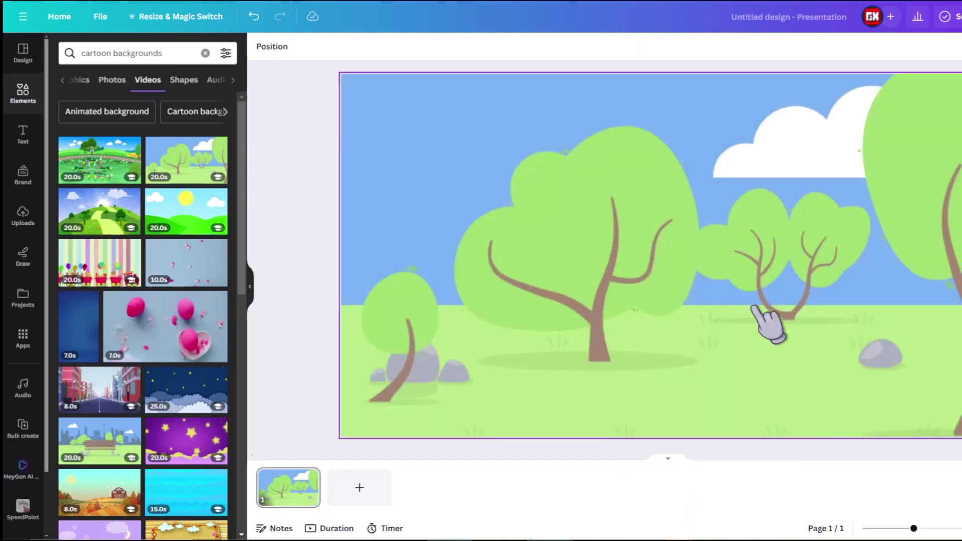
# - Search Elements for 'bird' and add a dark bird graphic to the page
pyautogui.click(172, 54)
pyautogui.write('bird')
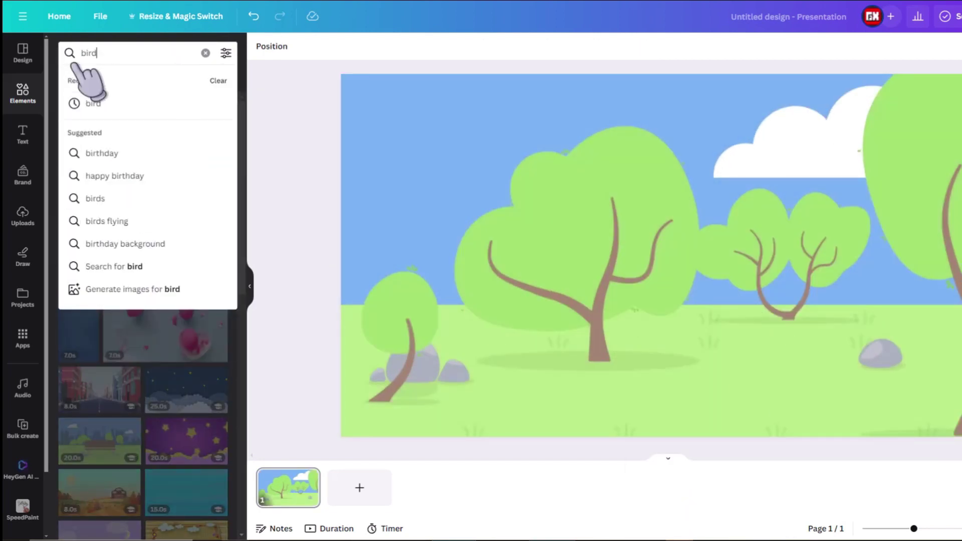
pyautogui.press('Return')
pyautogui.click(87, 81)
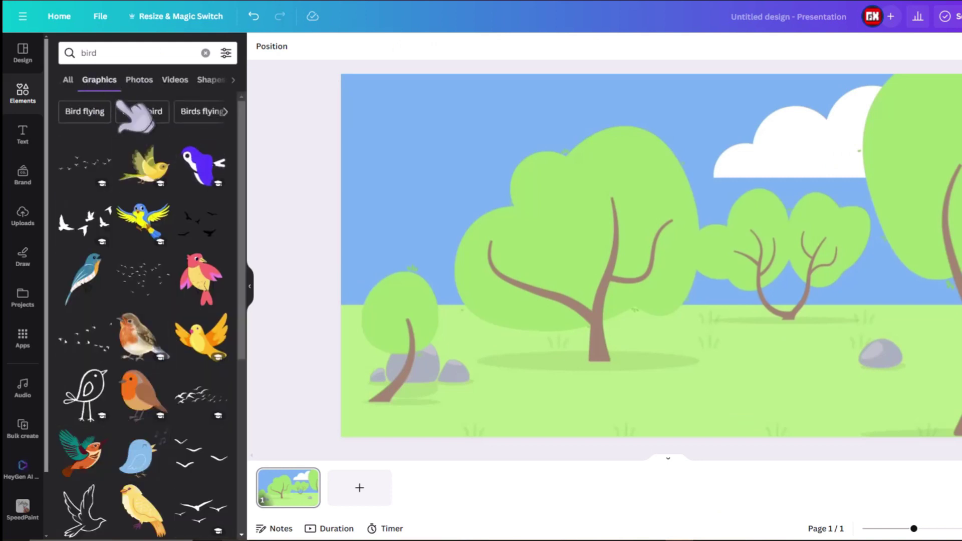
pyautogui.scroll(-8, 195, 243)
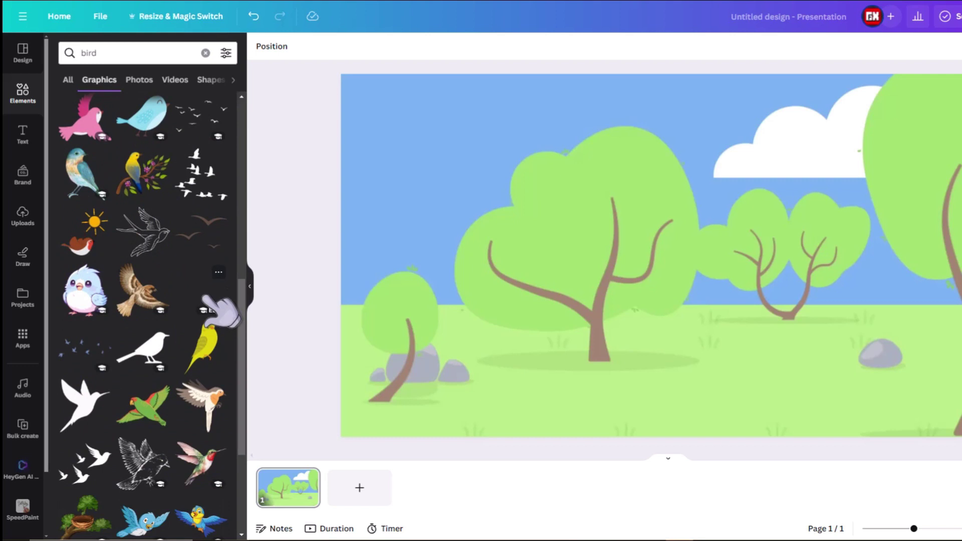
pyautogui.click(221, 312)
# - Move the bird up into the sky, widen it, and play the scene to preview
pyautogui.moveTo(549, 262); pyautogui.dragTo(511, 132)
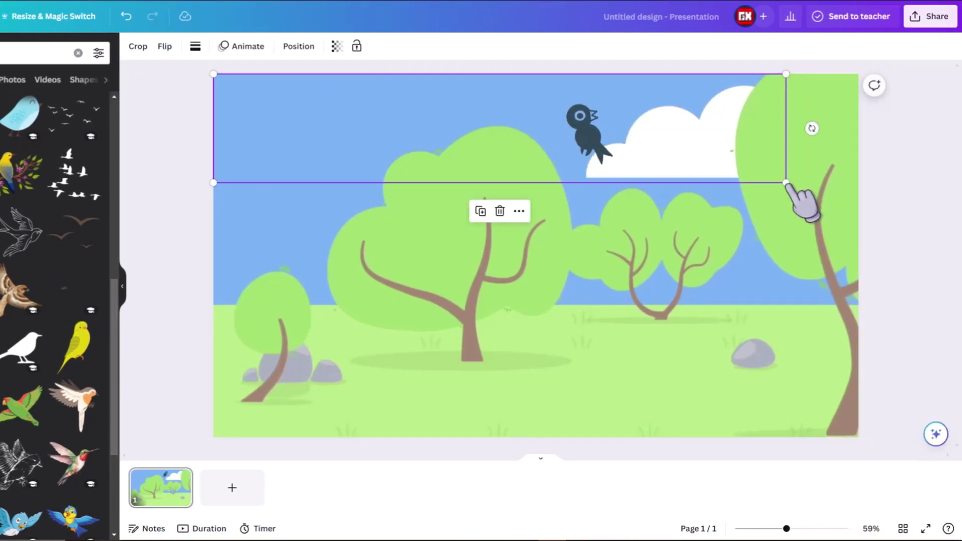
pyautogui.moveTo(785, 182); pyautogui.dragTo(842, 193)
pyautogui.moveTo(855, 229); pyautogui.dragTo(856, 229)
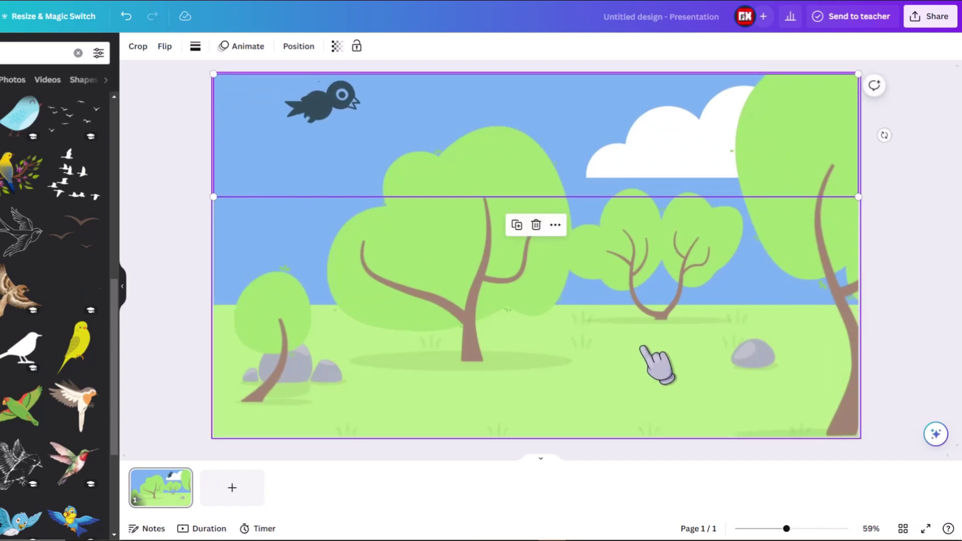
pyautogui.click(468, 318)
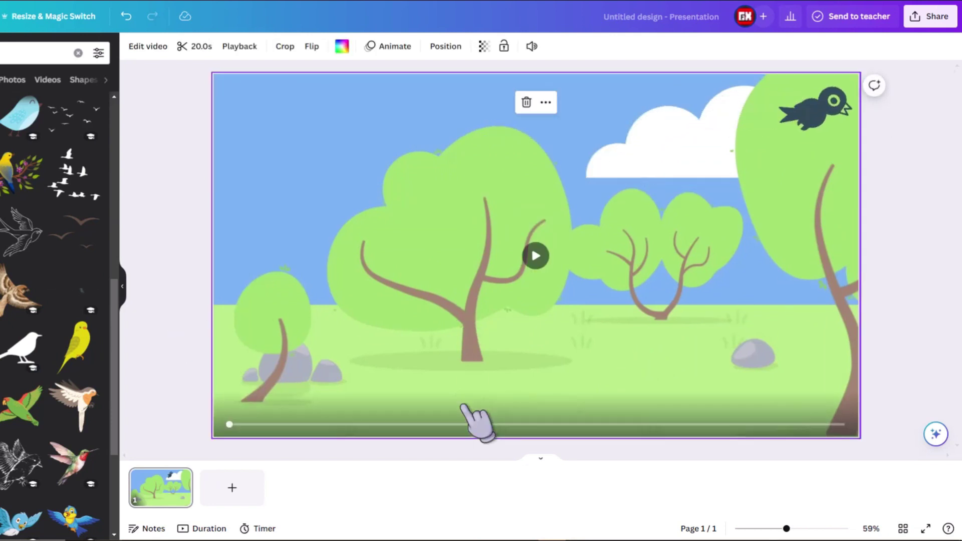
pyautogui.click(532, 257)
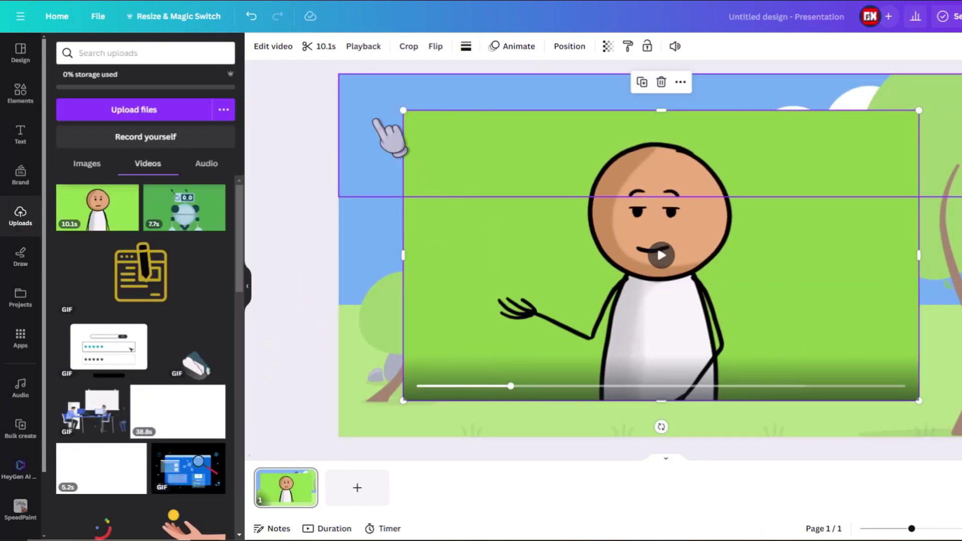
# - Apply Background Remover to the green-screen character video
pyautogui.click(273, 46)
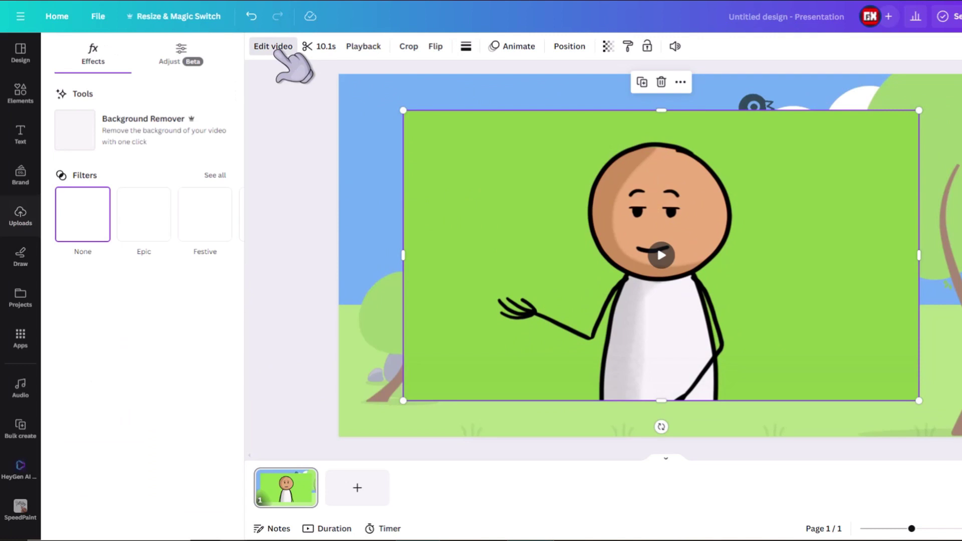
pyautogui.click(155, 127)
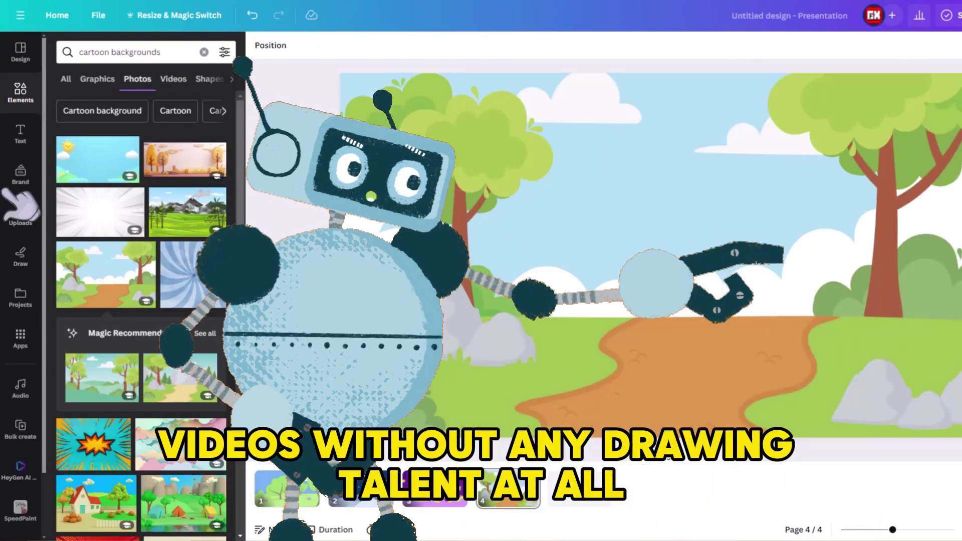
# - Add a purple 'birds' graphic to page 4's right edge and draw a custom flight path
pyautogui.click(61, 60)
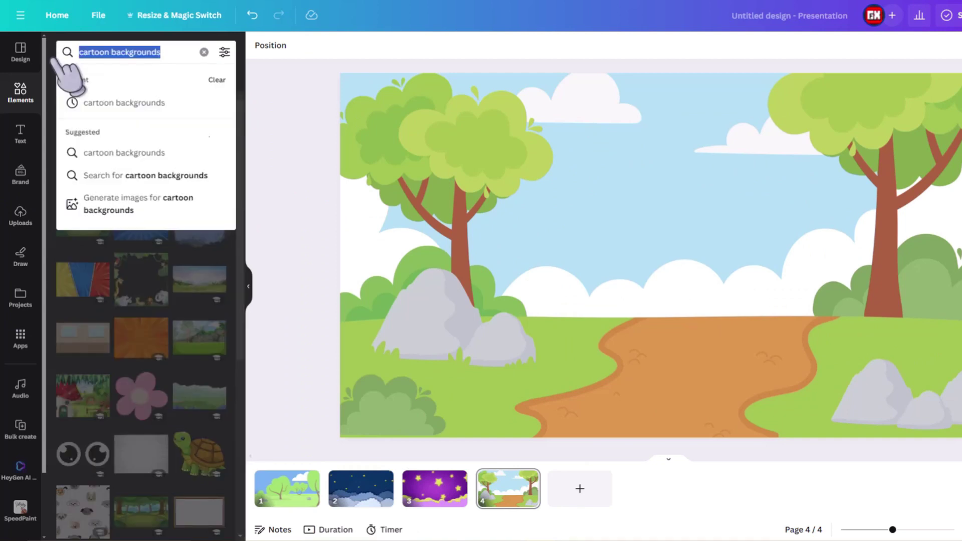
pyautogui.write('birds')
pyautogui.press('Return')
pyautogui.click(224, 52)
pyautogui.click(267, 63)
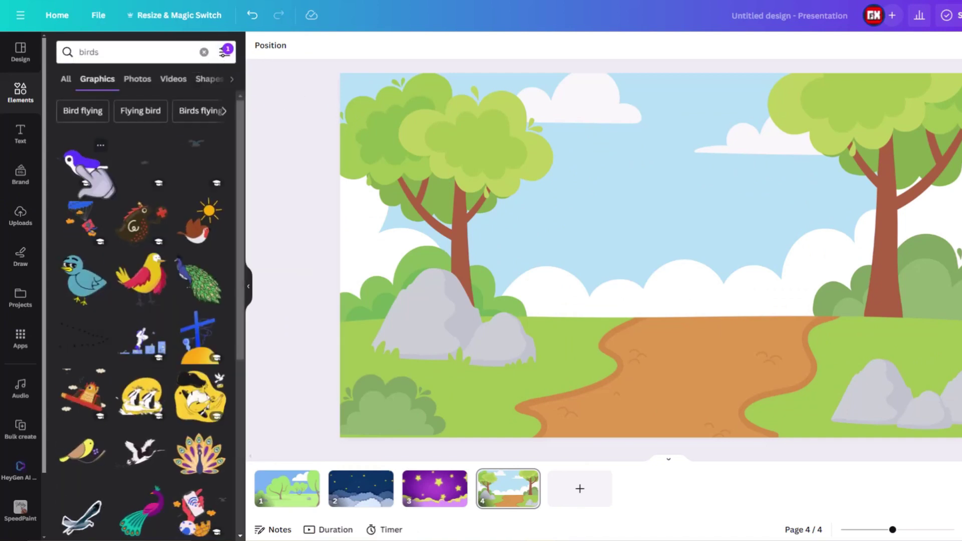
pyautogui.click(81, 161)
pyautogui.moveTo(661, 255); pyautogui.dragTo(859, 272)
pyautogui.click(375, 46)
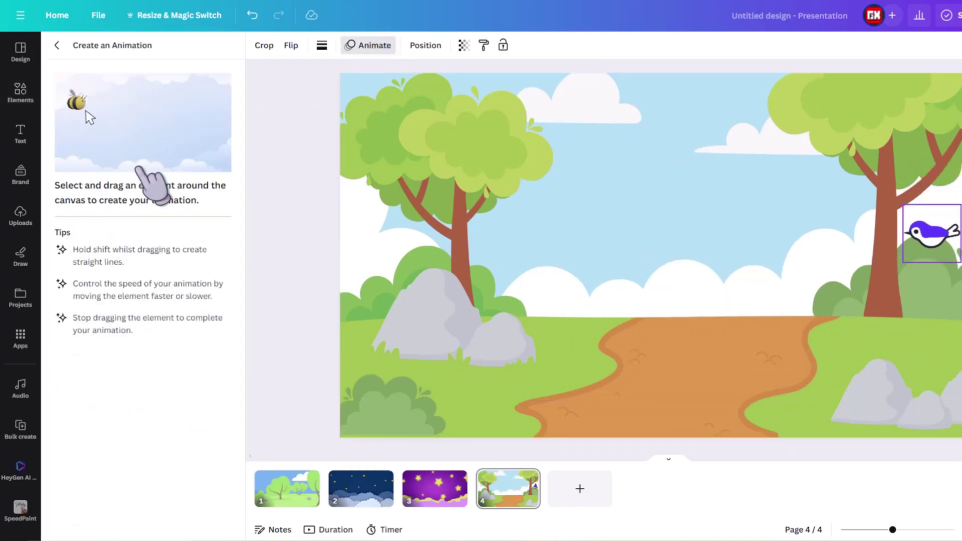
pyautogui.moveTo(602, 191); pyautogui.dragTo(589, 371)
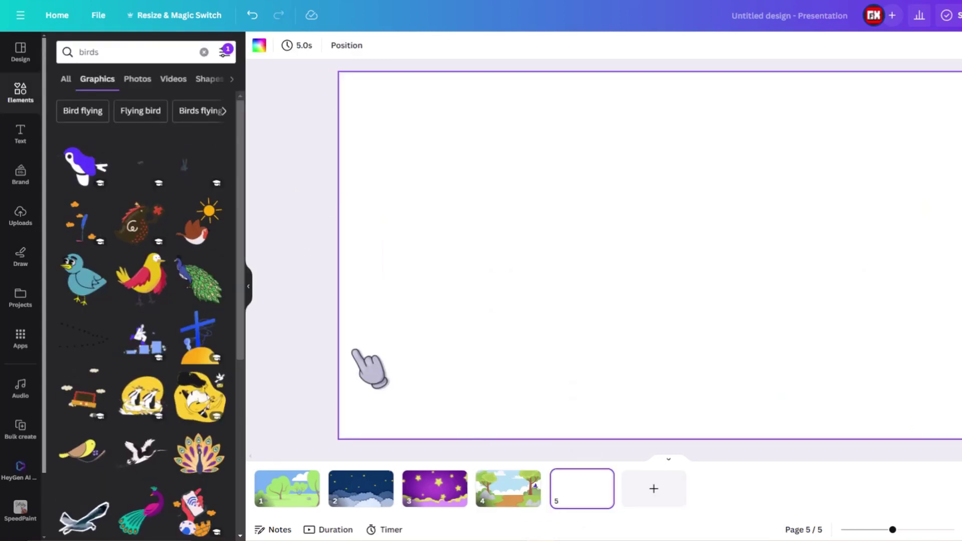
# - Fill page 5 with a cartoon jungle lake photo and open the download settings
pyautogui.click(129, 47)
pyautogui.write('cartoon')
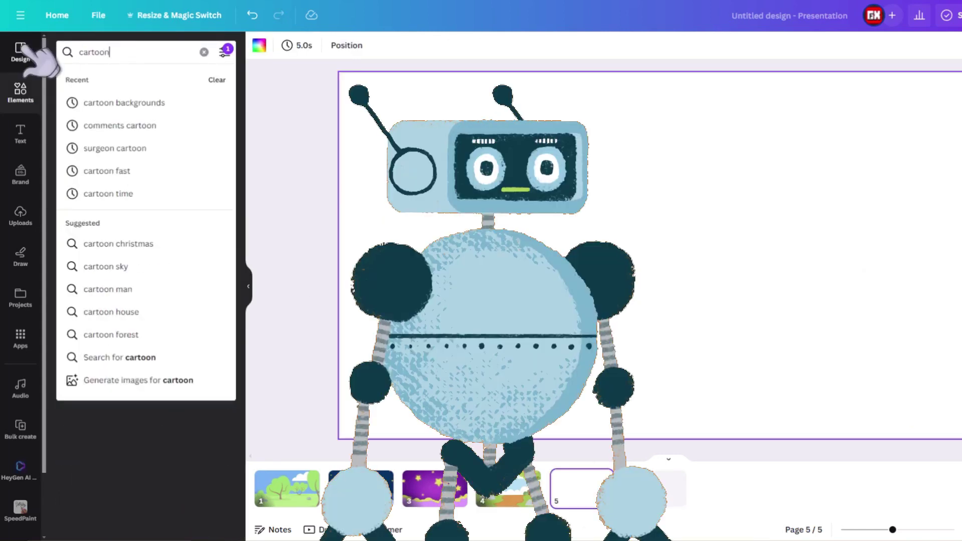
pyautogui.click(129, 101)
pyautogui.click(222, 52)
pyautogui.click(160, 51)
pyautogui.press('Return')
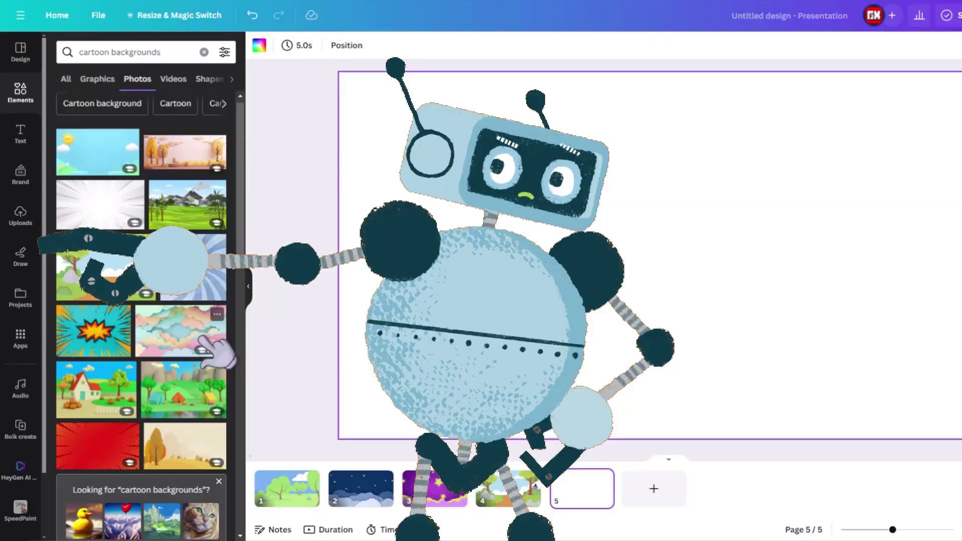
pyautogui.click(223, 353)
pyautogui.click(932, 17)
pyautogui.click(822, 302)
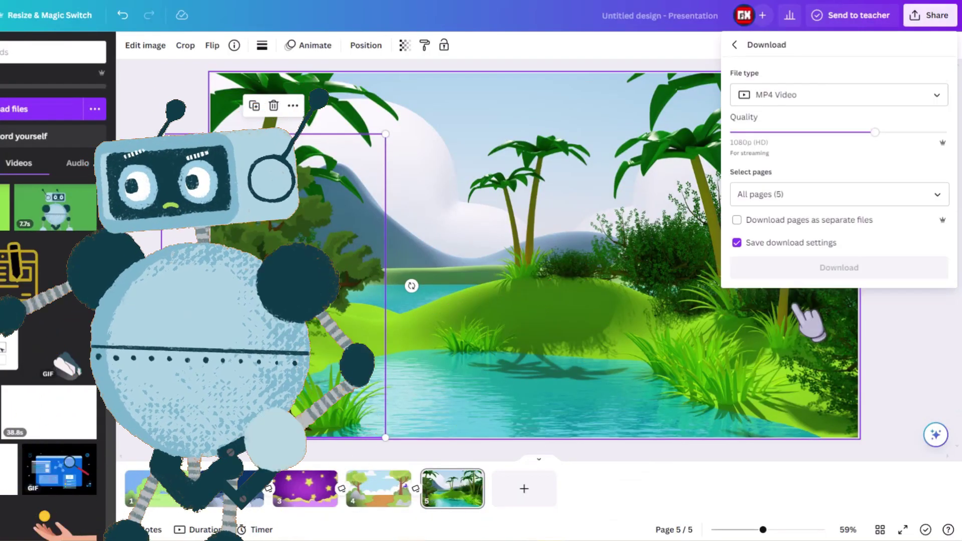